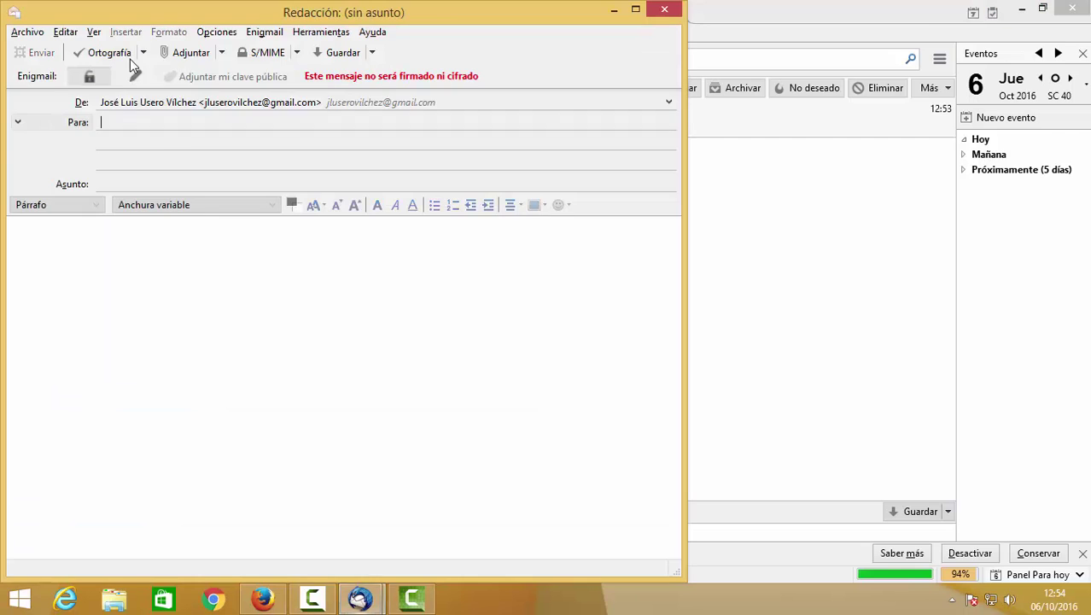
Send the CFGM contact an encrypted message with subject and body 'Mensajito 3'.
type("cfgm")
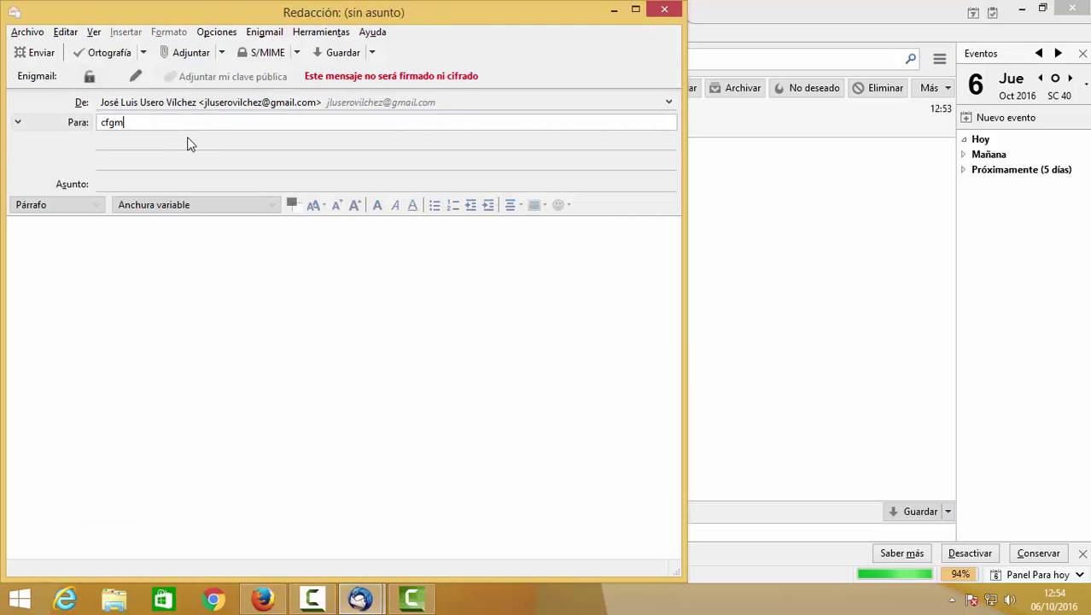
left_click(178, 194)
left_click(182, 183)
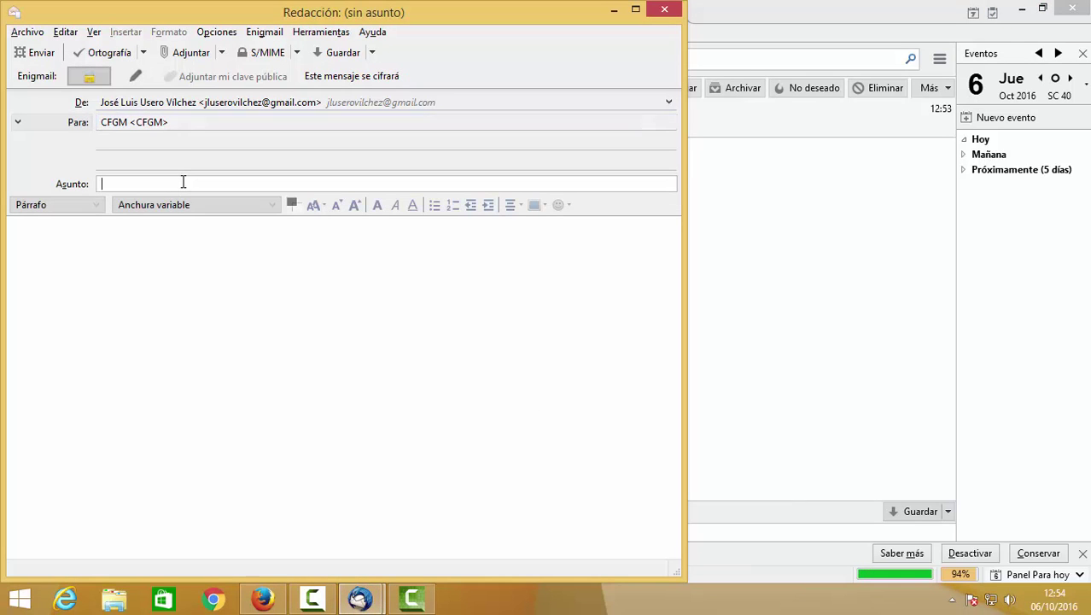
type("Mensa")
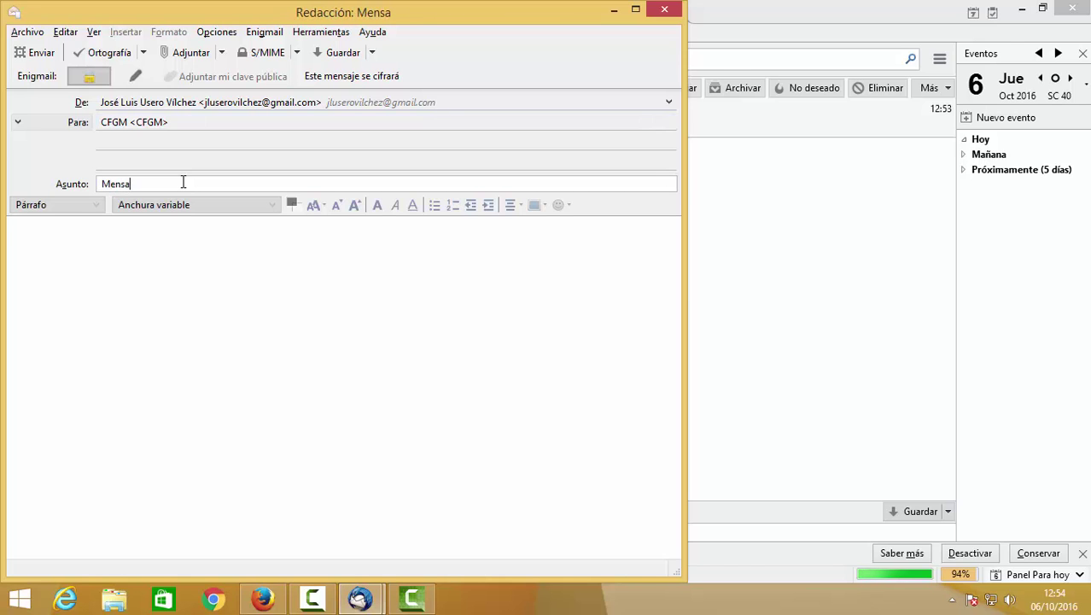
type("jito 3")
key("Tab")
type("Mensa")
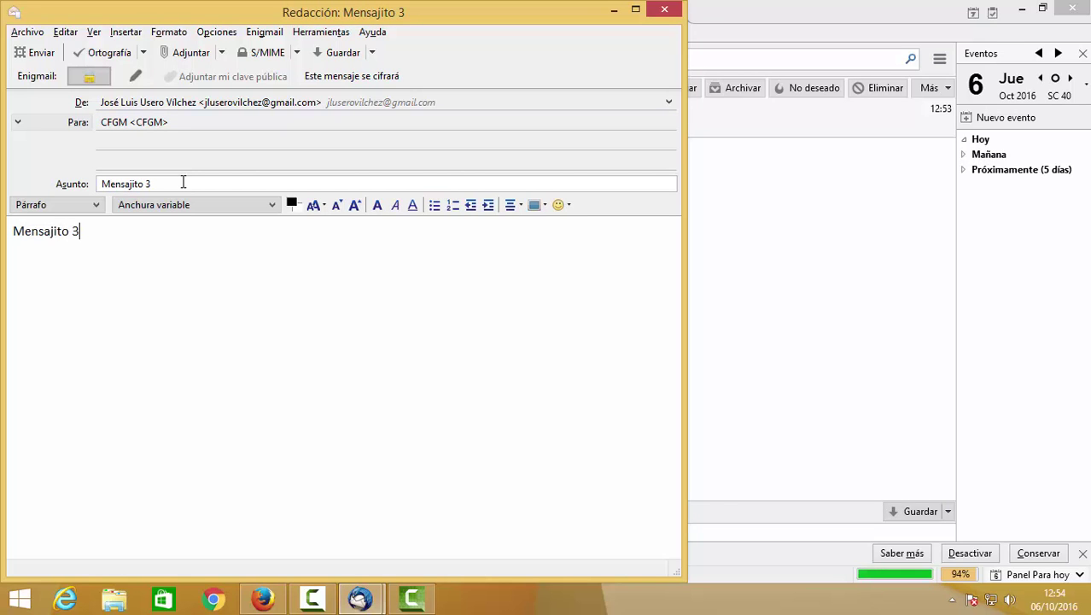
left_click(45, 53)
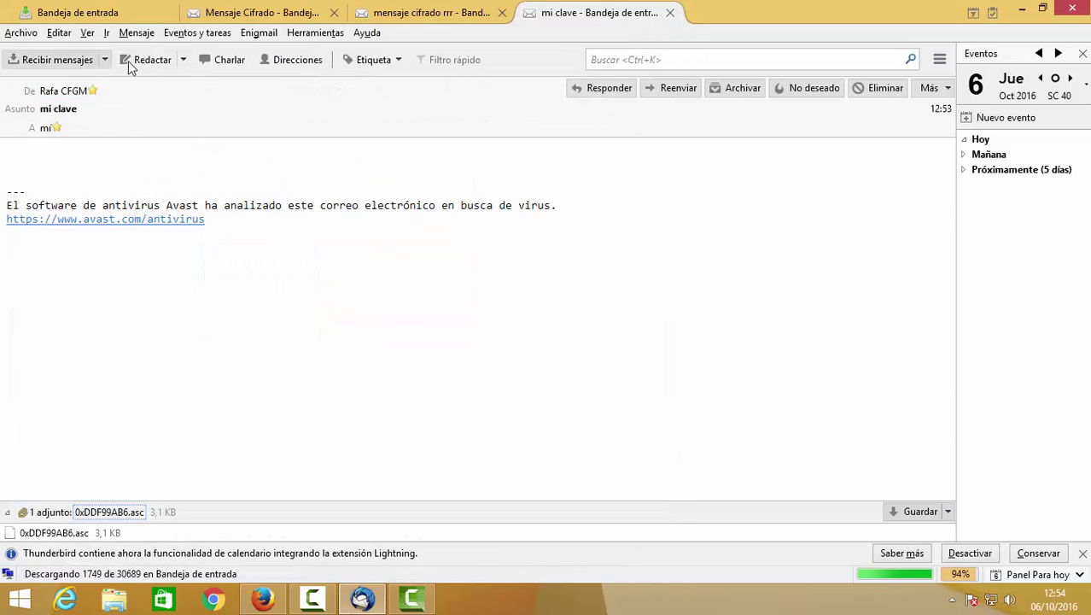
Compose a new message to CFGM with subject and body 'Mensajito 4'.
left_click(145, 60)
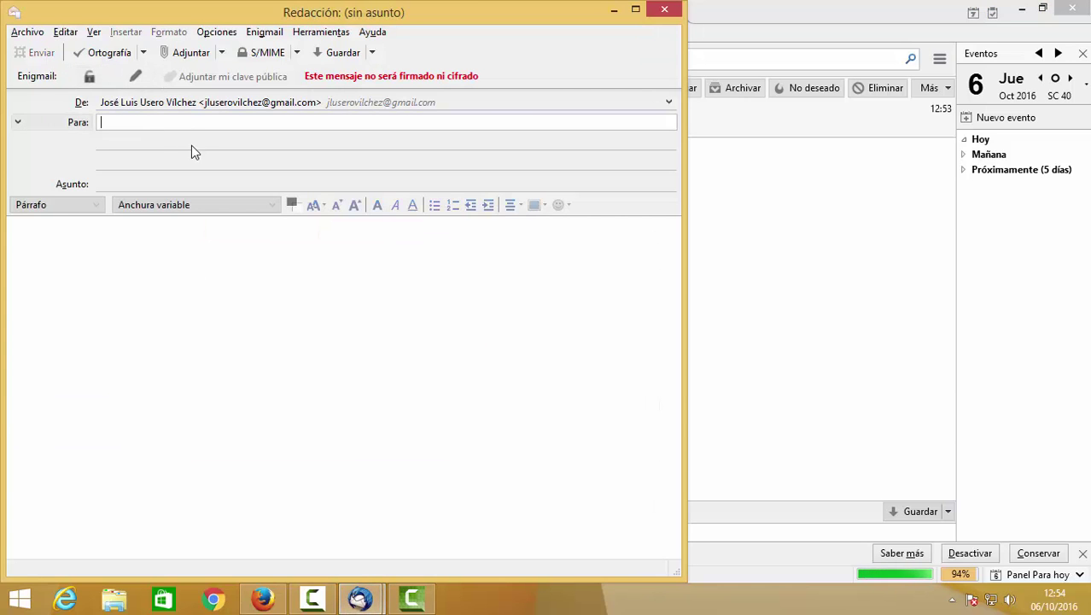
type("cfgm")
left_click(188, 195)
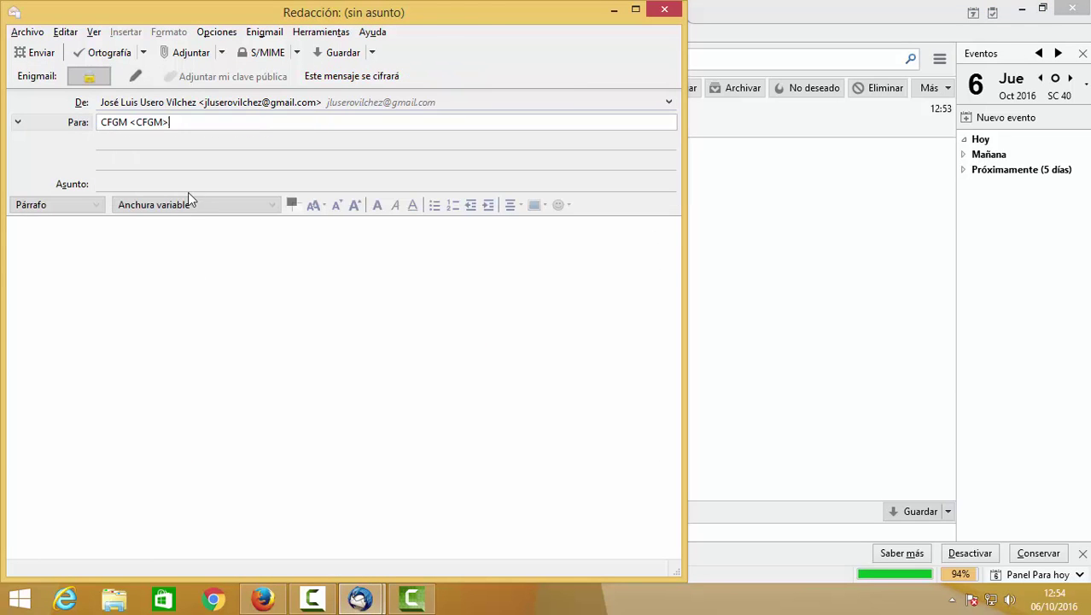
left_click(189, 184)
type("Mensajito")
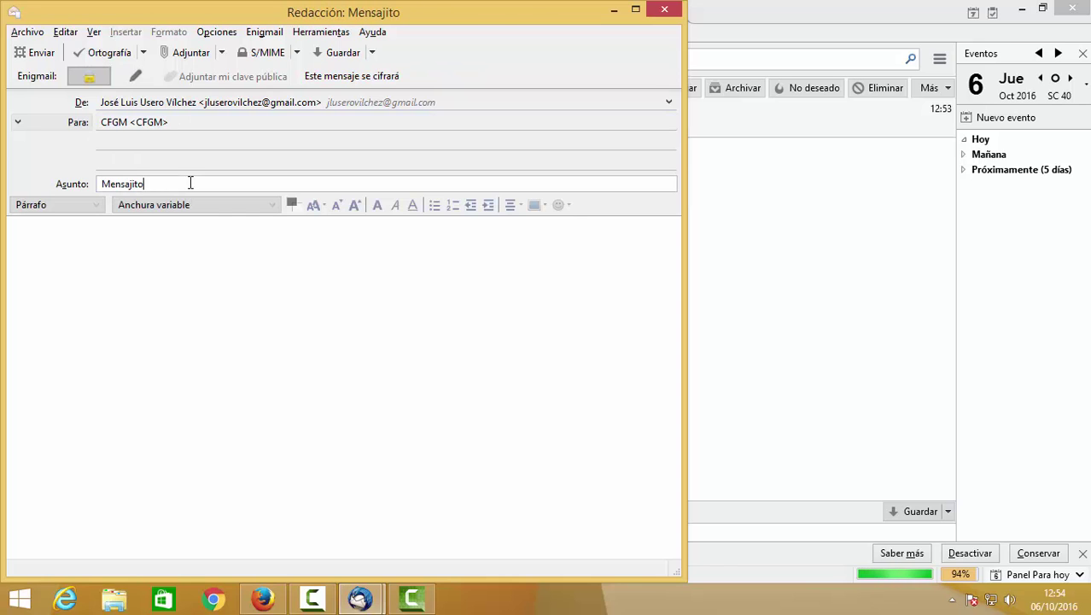
type(" 4")
key("Tab")
type("Mensja")
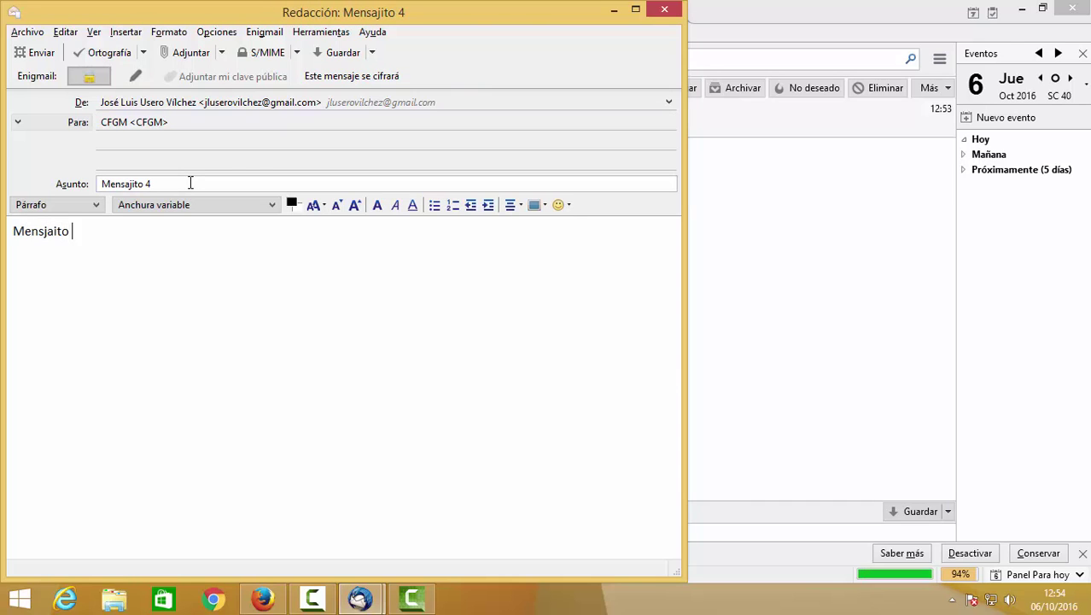
type("ito 4")
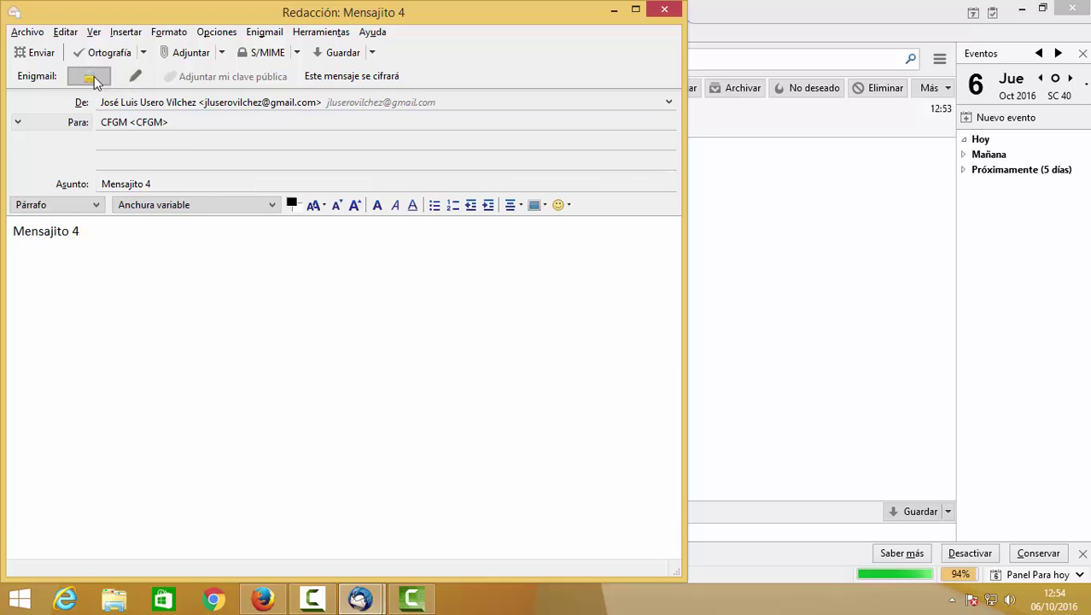
Confirm encryption is on in the Enigmail options and send the message.
left_click(340, 81)
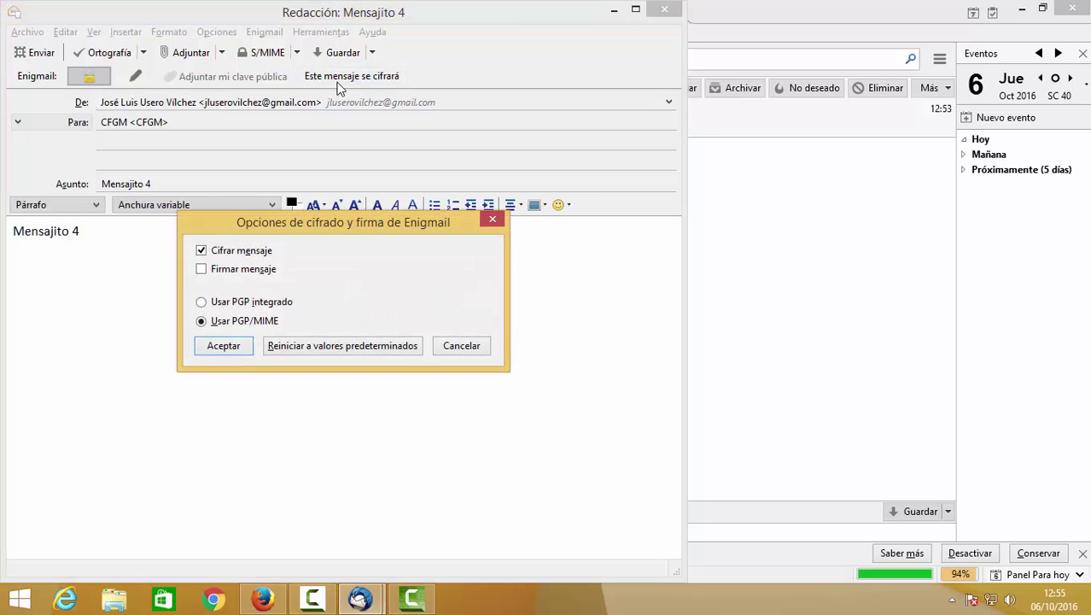
left_click(243, 352)
left_click(40, 53)
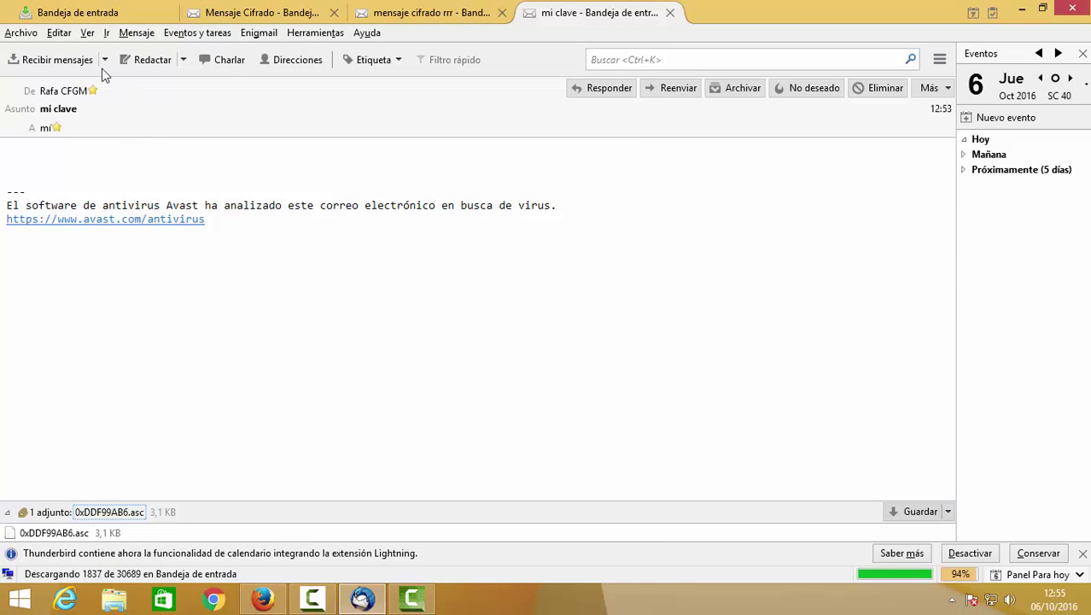
Close the three extra message tabs, including 'mi clave' and 'mensaje cifrado rrr'.
left_click(670, 12)
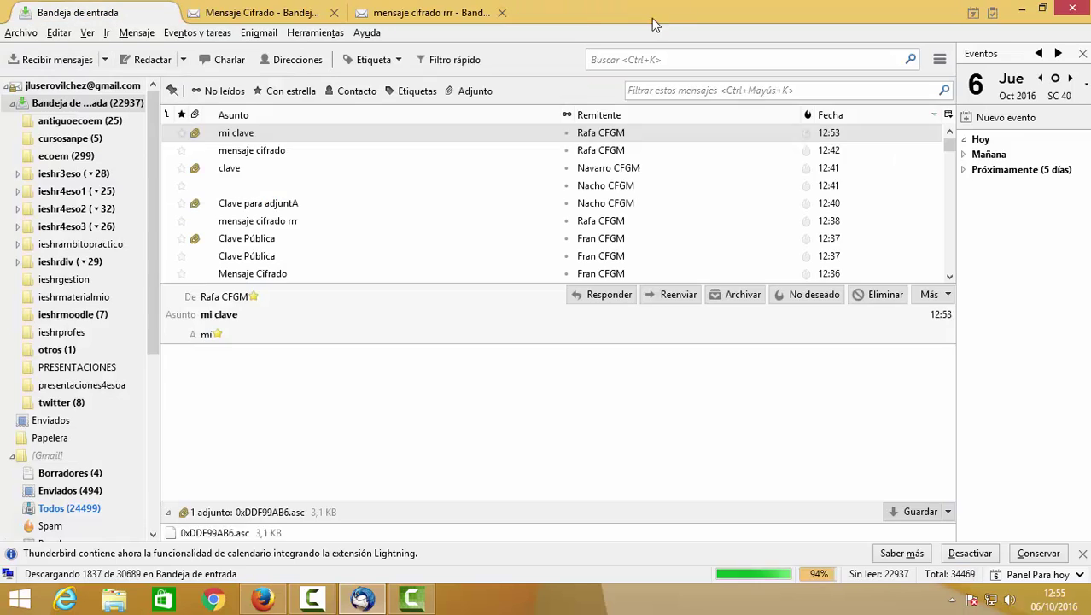
left_click(502, 12)
left_click(334, 12)
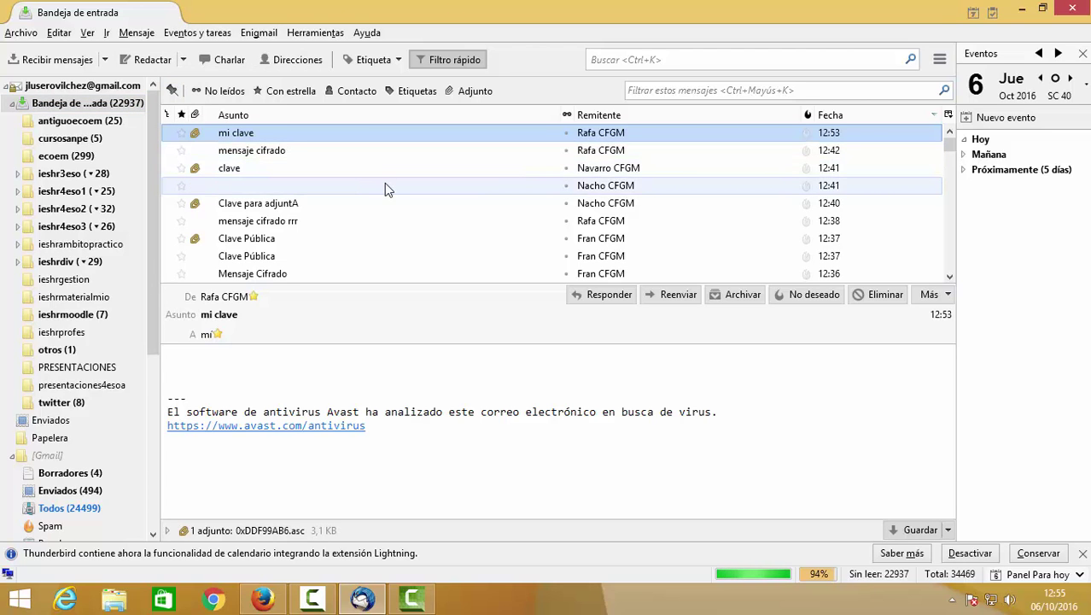
Check the Enigmail per-recipient rules editor, then cancel without changes.
left_click(266, 34)
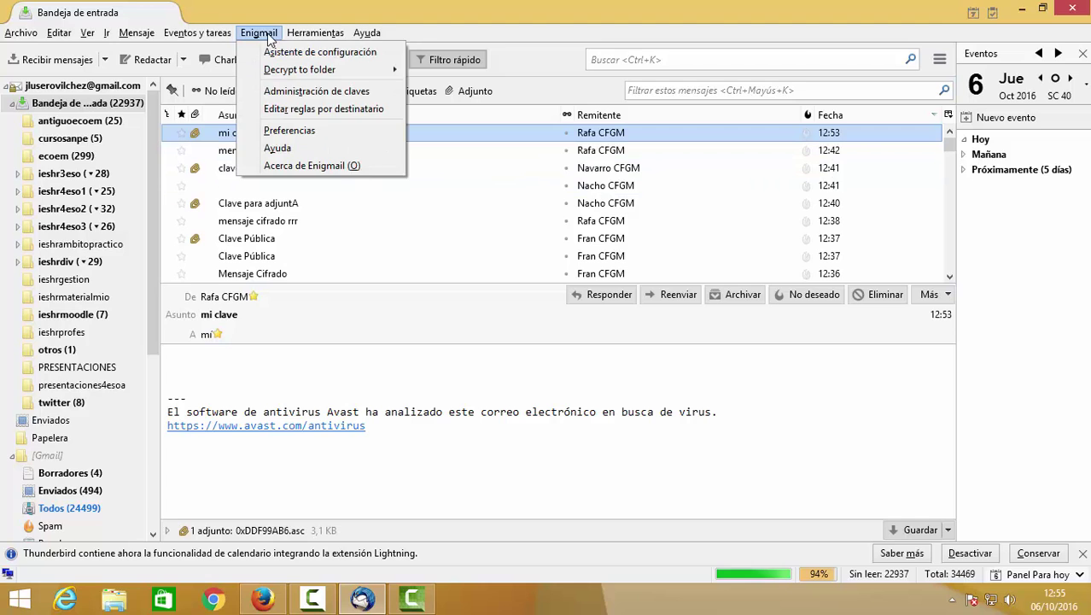
left_click(300, 108)
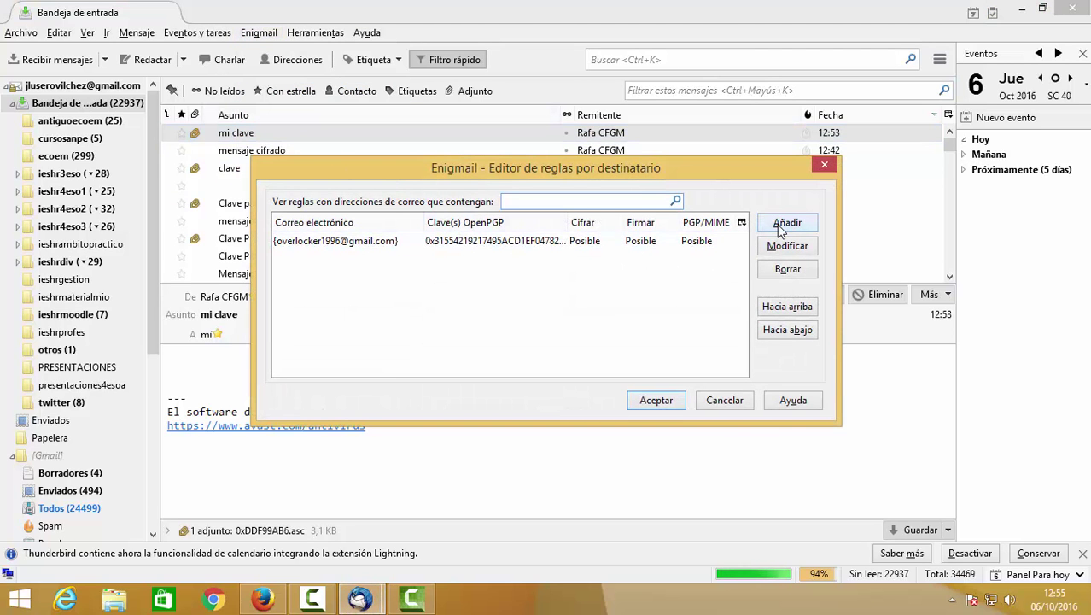
left_click(742, 401)
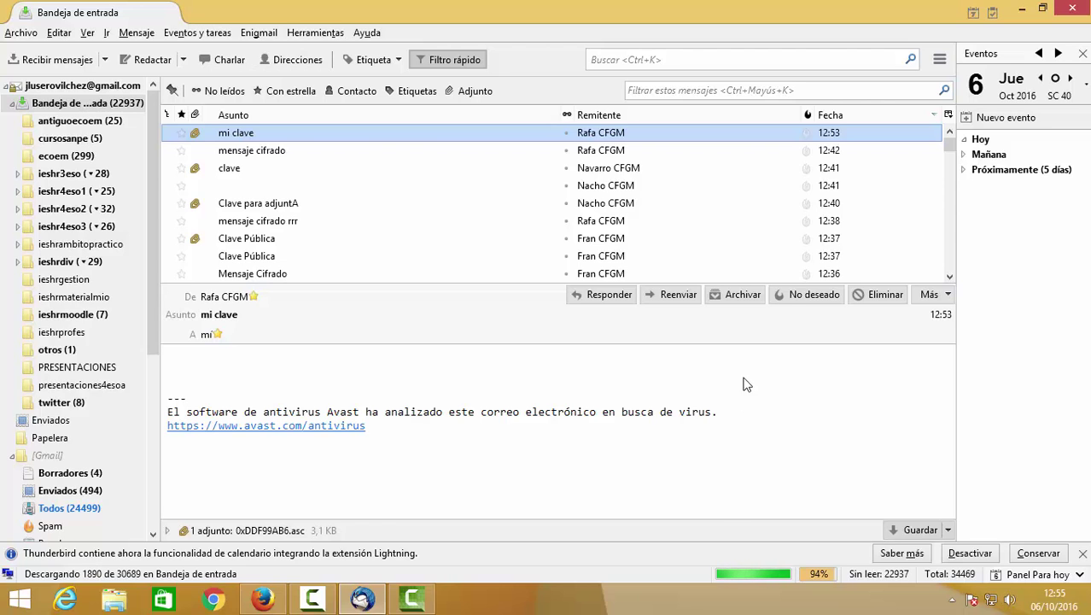
left_click(258, 32)
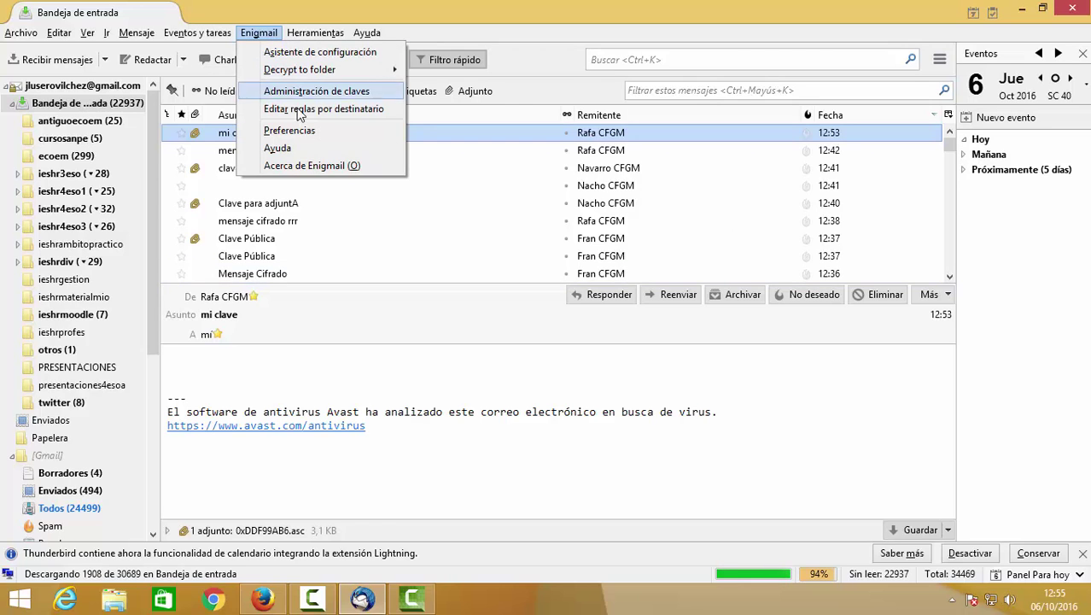
mouse_move(337, 78)
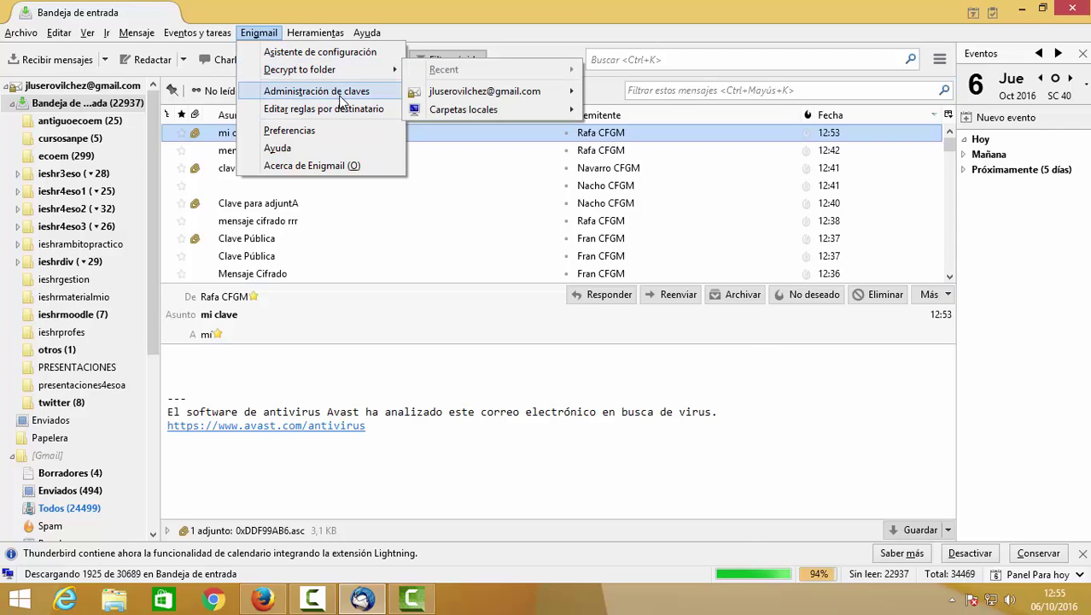
left_click(345, 109)
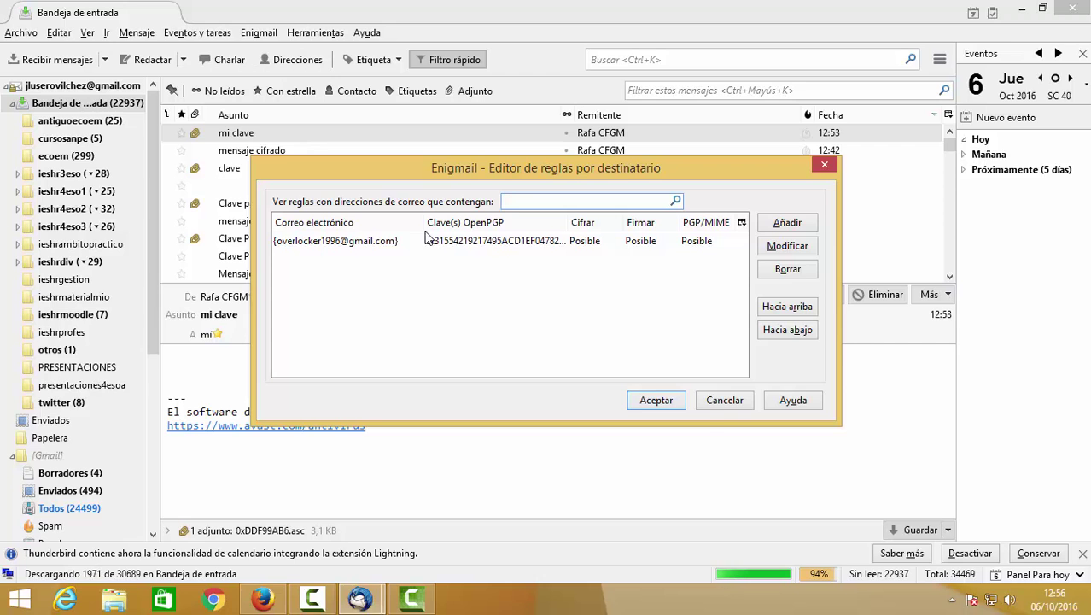
left_click(713, 396)
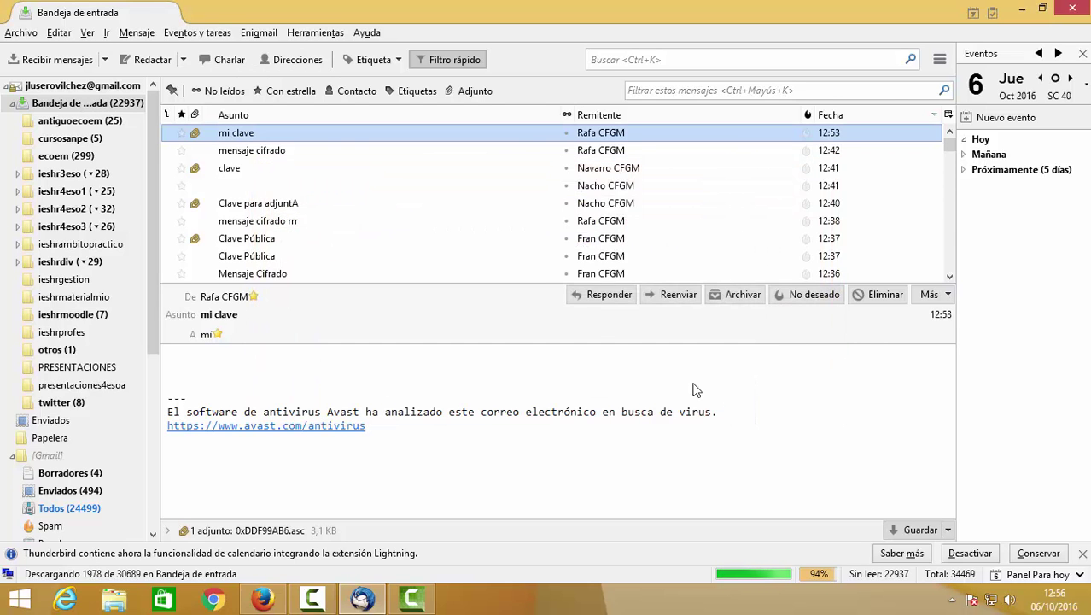
left_click(298, 153)
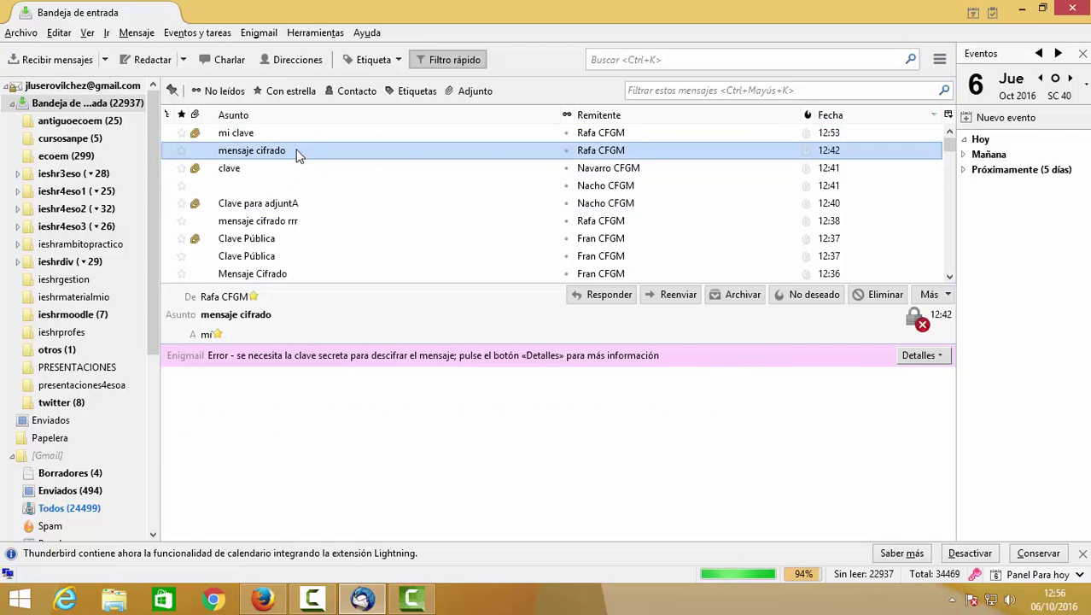
left_click(258, 33)
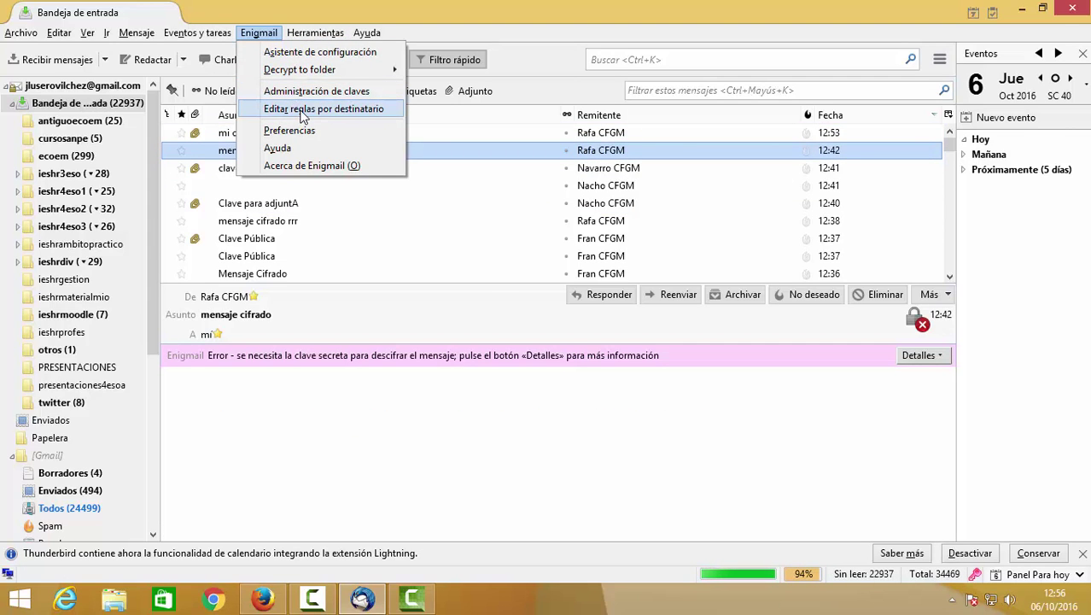
left_click(300, 111)
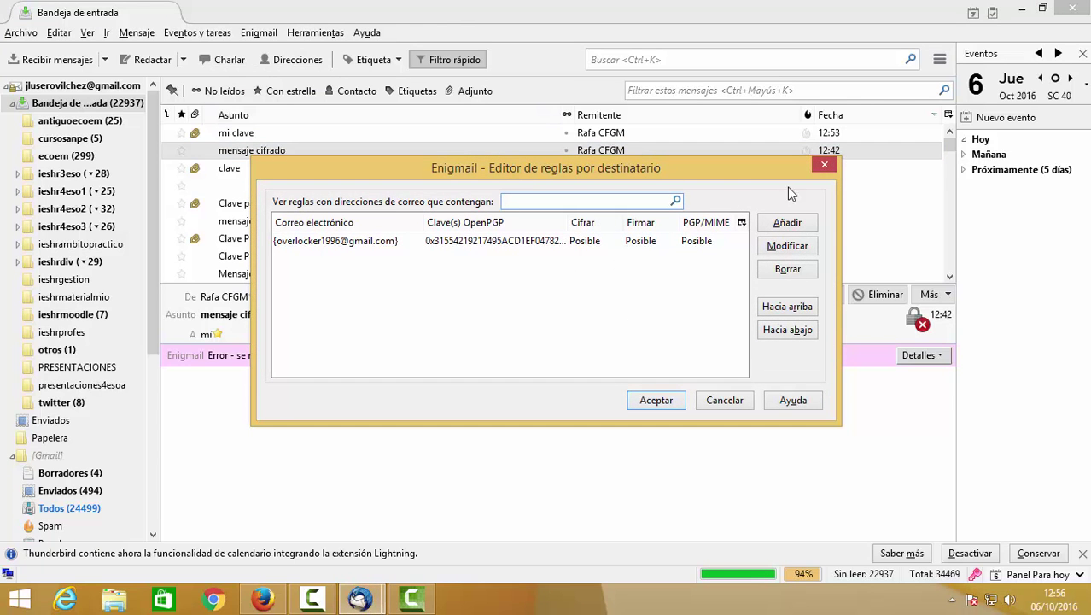
left_click(825, 165)
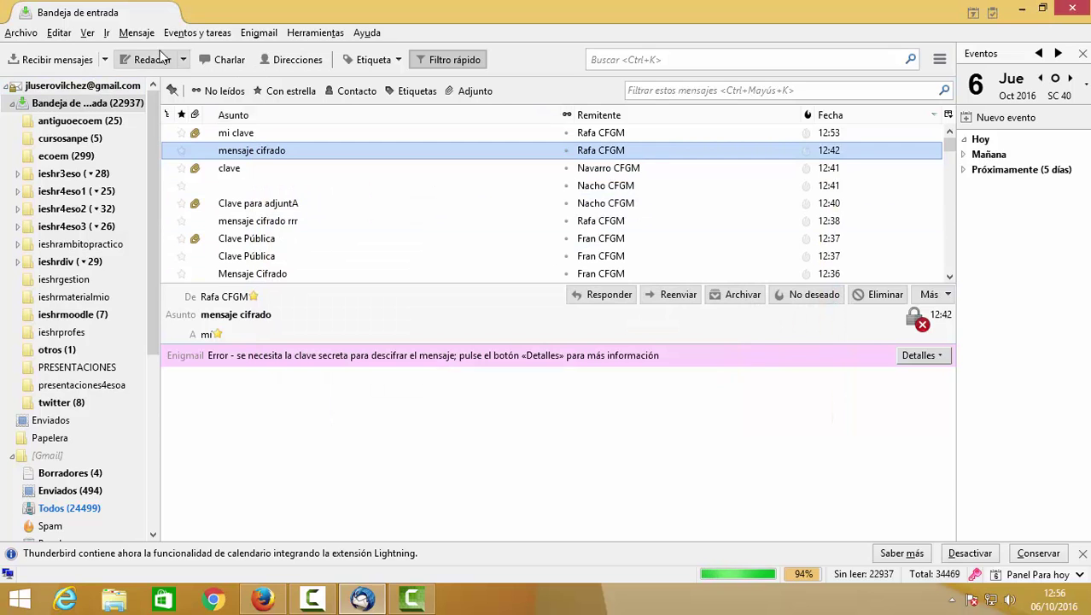
left_click(297, 59)
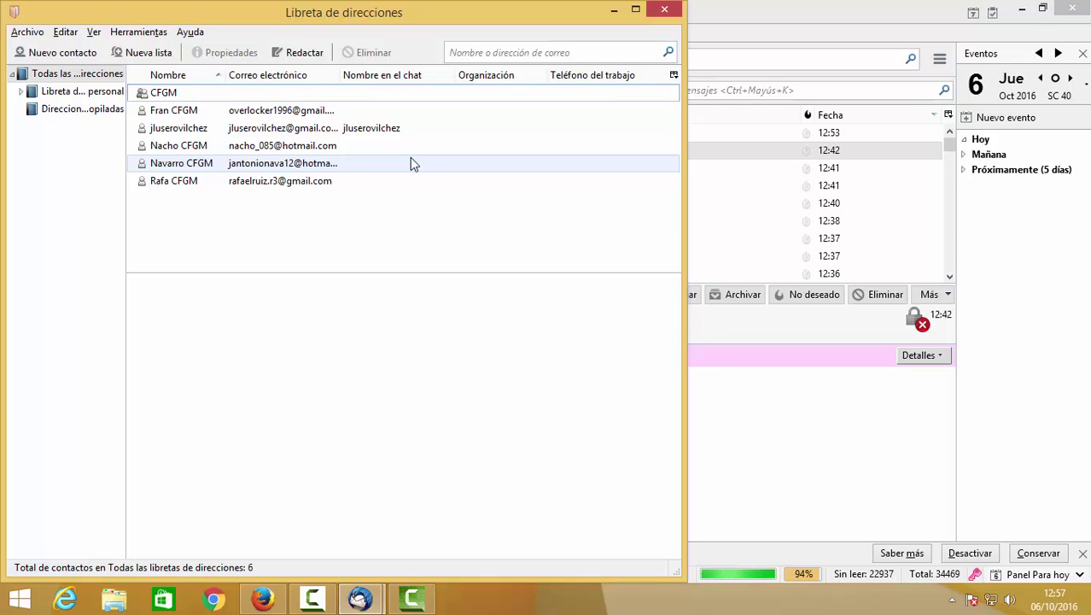
left_click(122, 33)
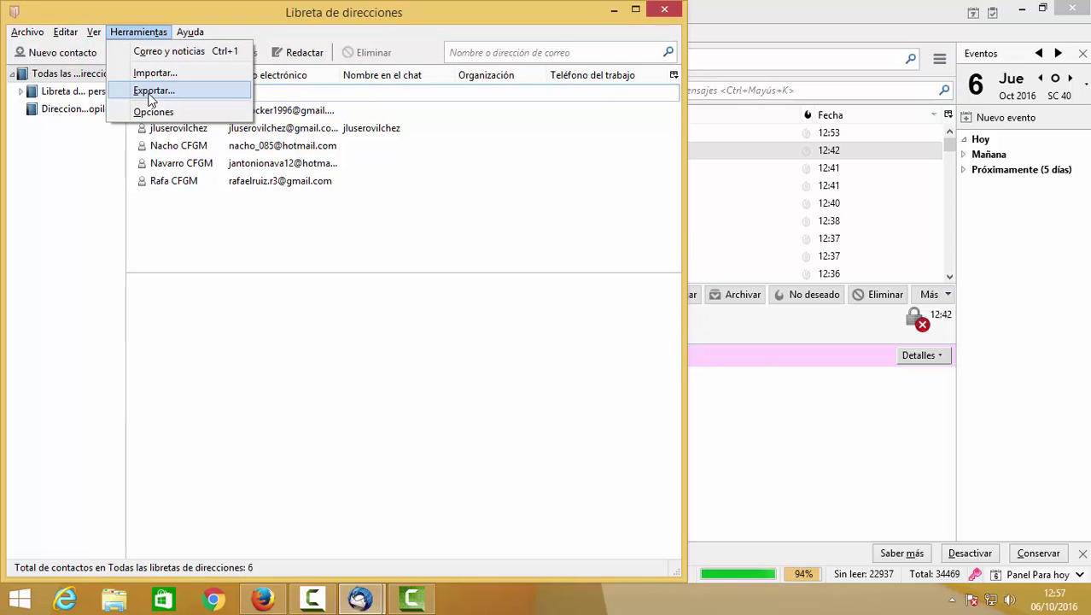
left_click(613, 10)
left_click(614, 10)
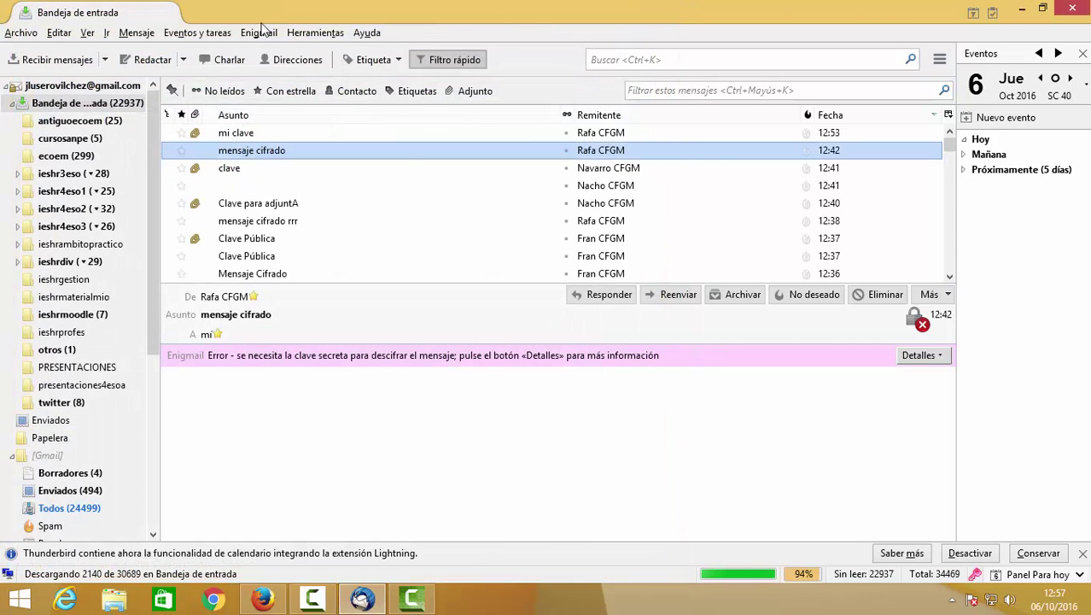
left_click(258, 32)
Add a per-recipient rule for the contact's hotmail address using that contact's own OpenPGP key.
left_click(299, 112)
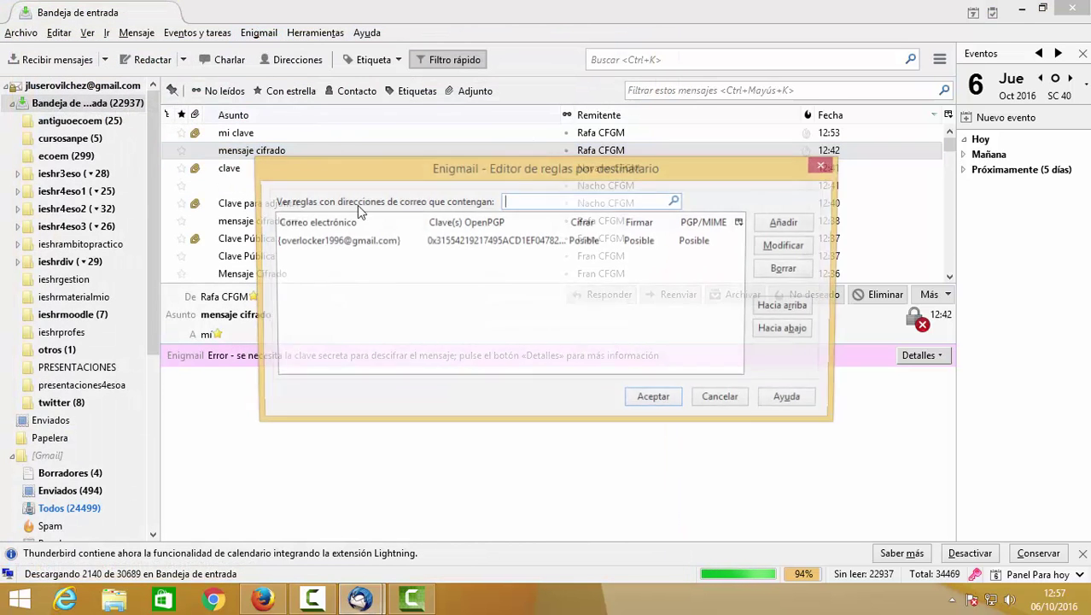
left_click(784, 223)
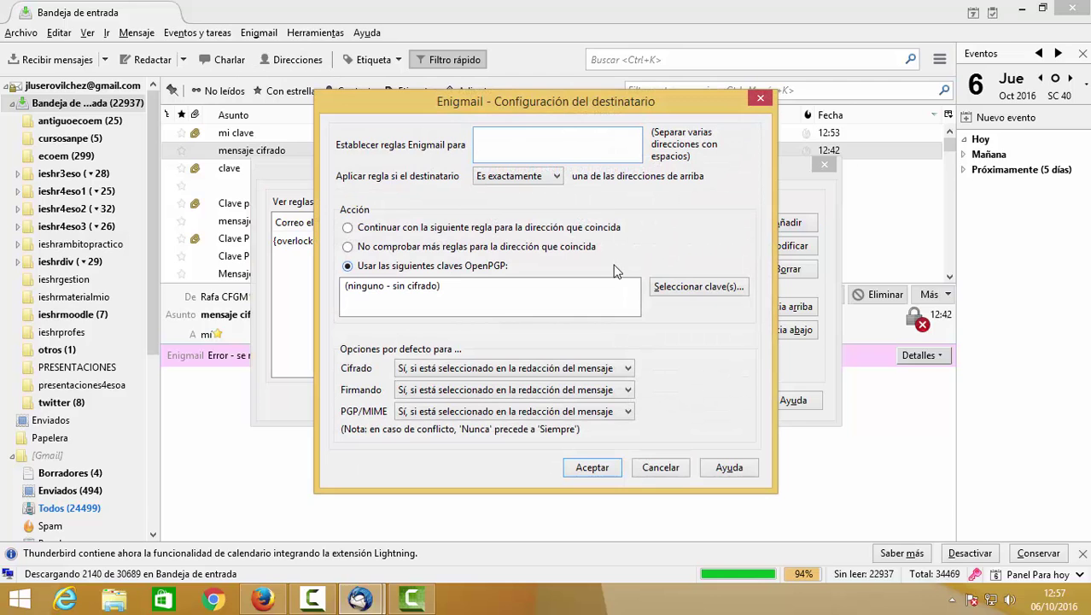
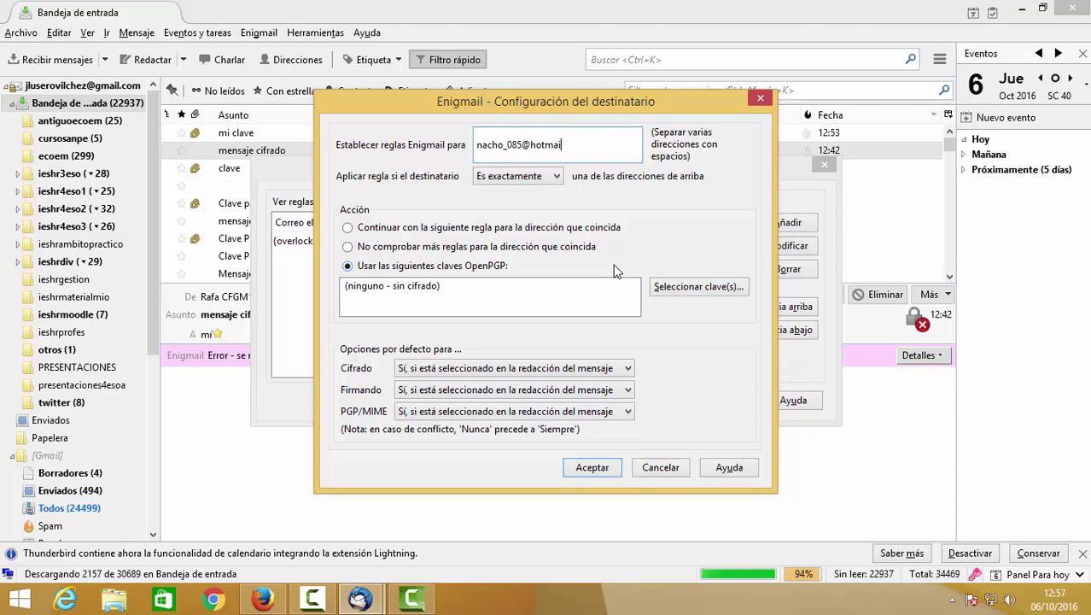
key("Tab")
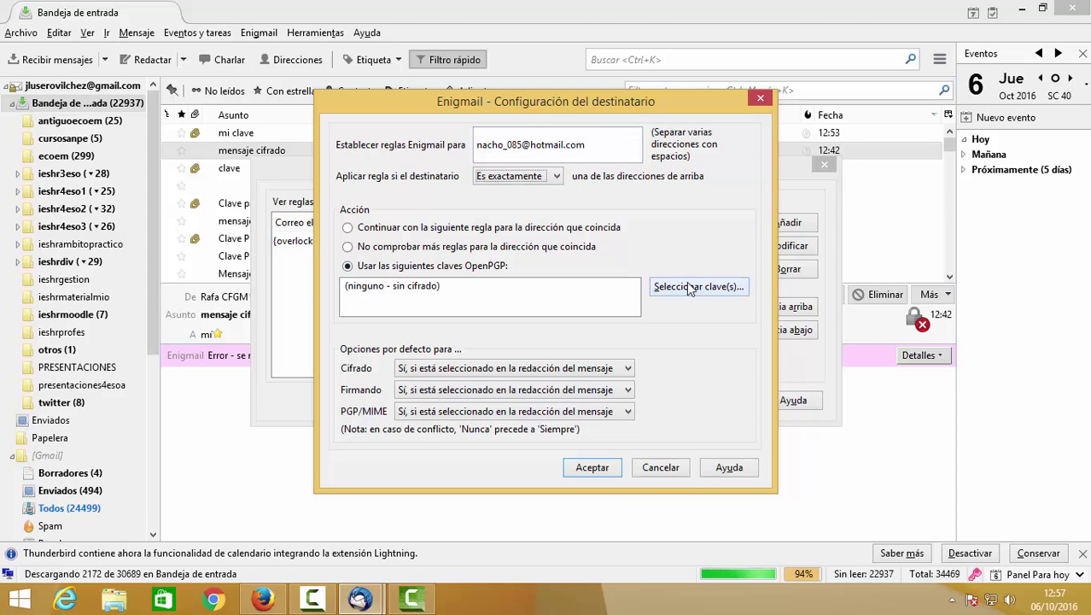
left_click(690, 287)
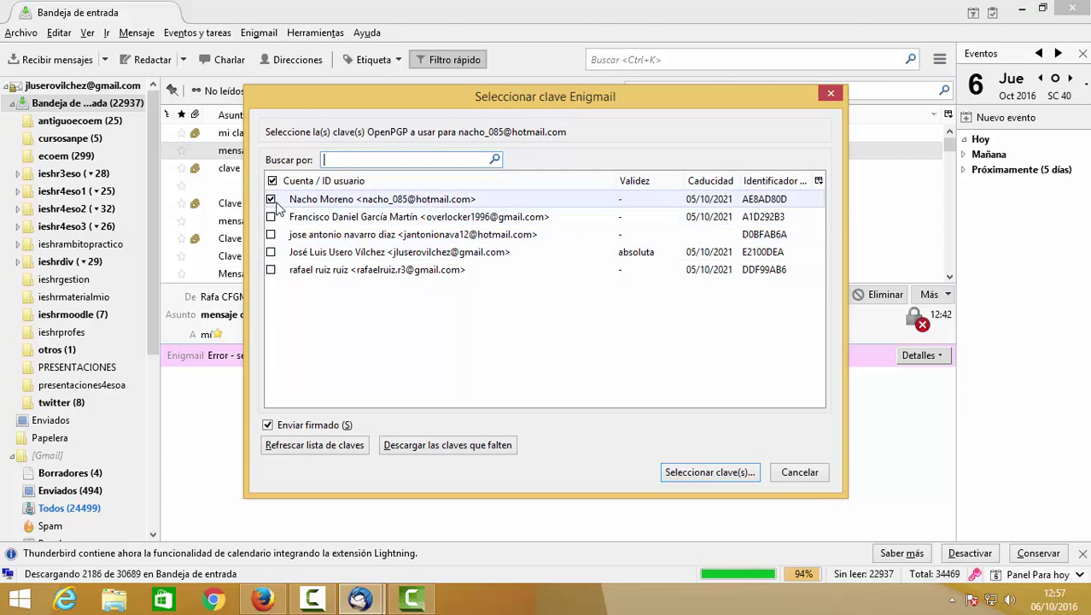
left_click(709, 472)
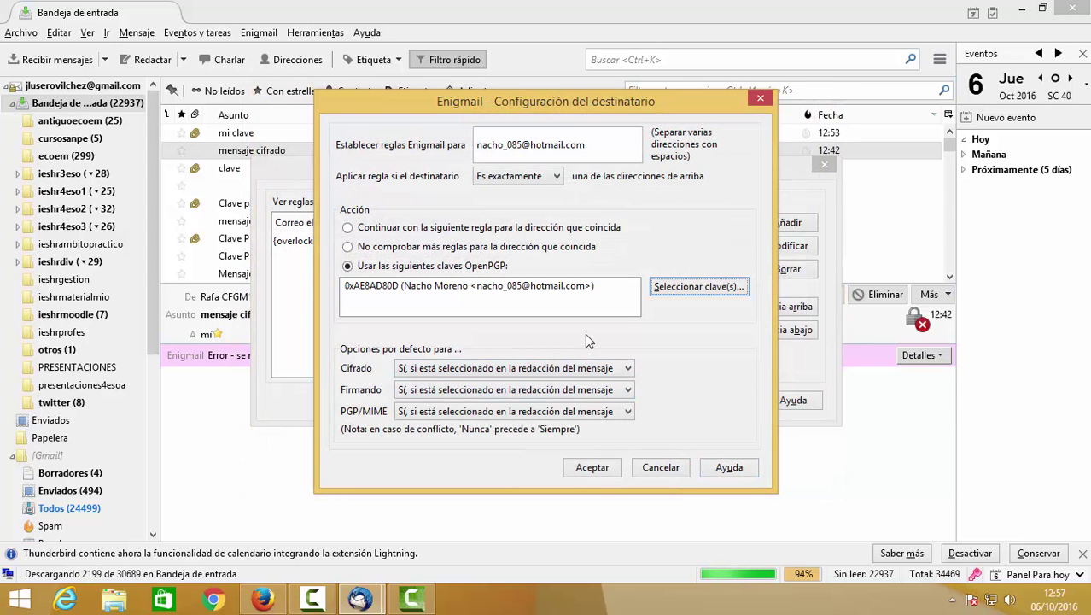
left_click(595, 468)
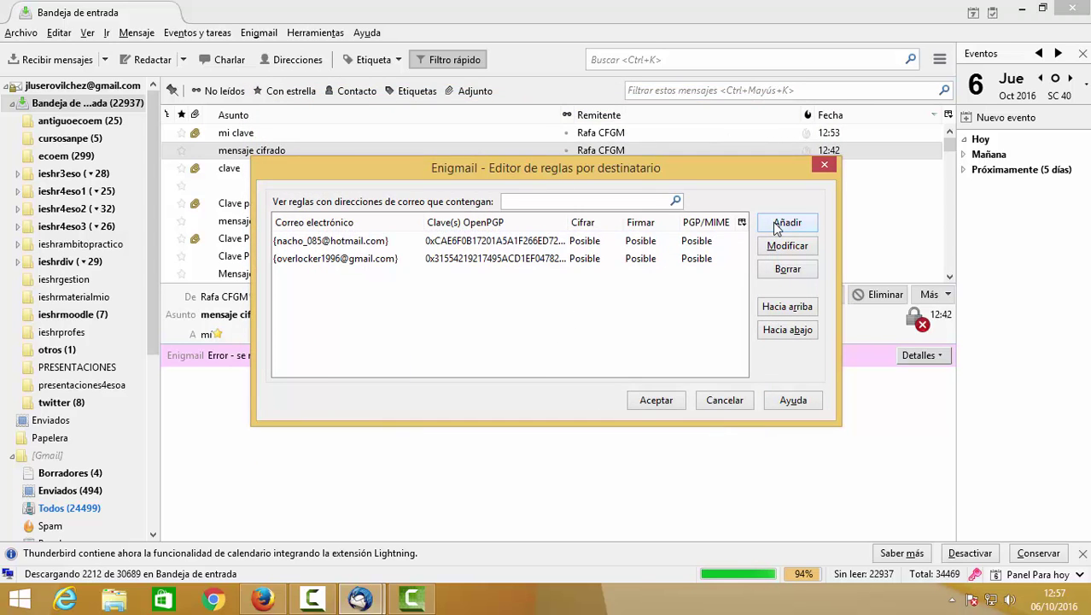
Add a rule tying a second hotmail contact's address to their own OpenPGP key.
left_click(776, 224)
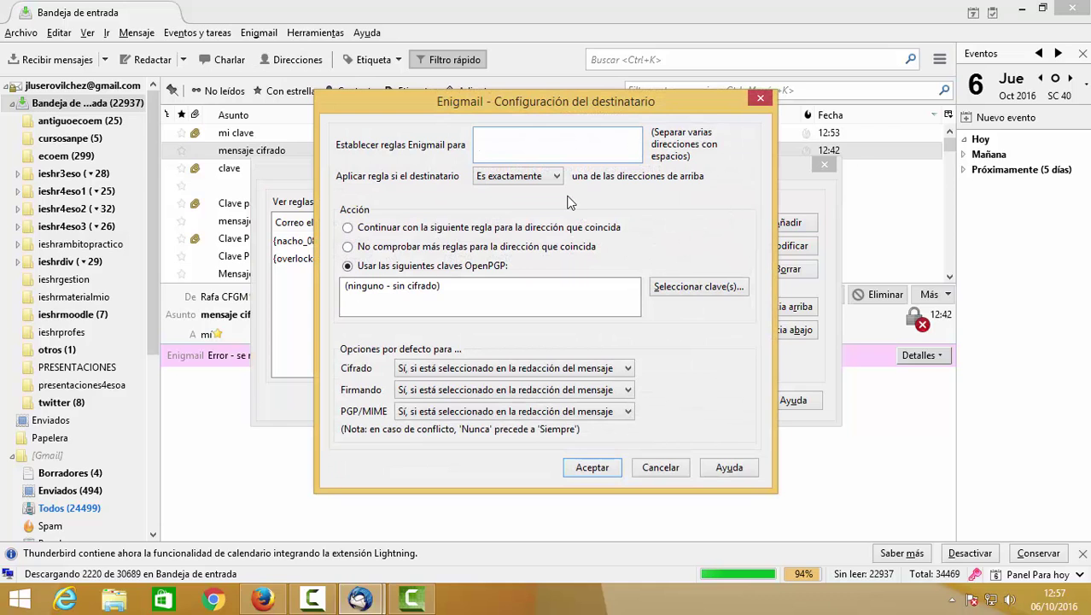
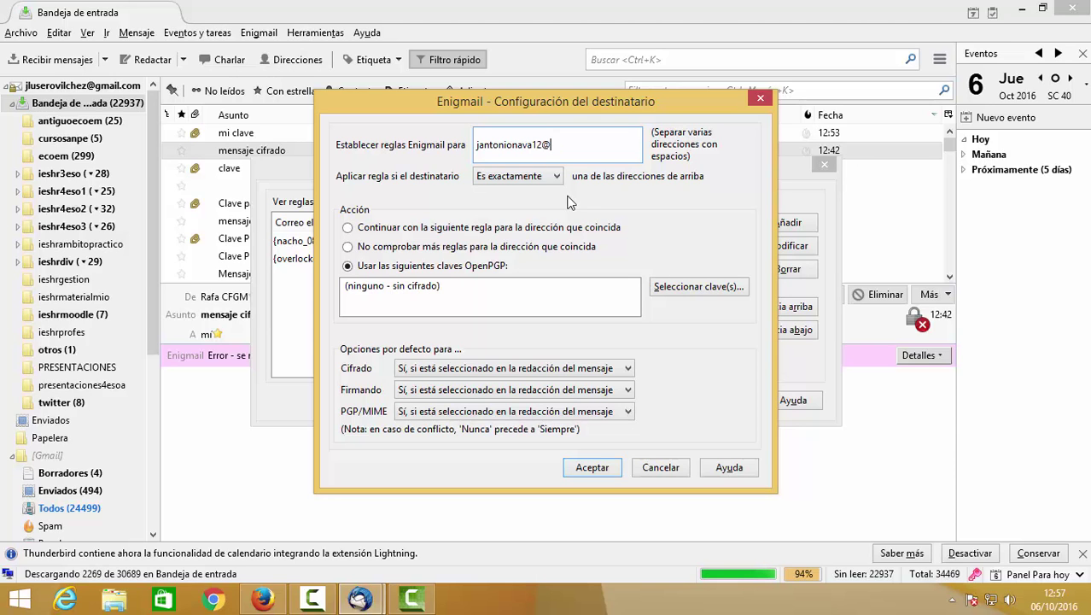
key("Tab")
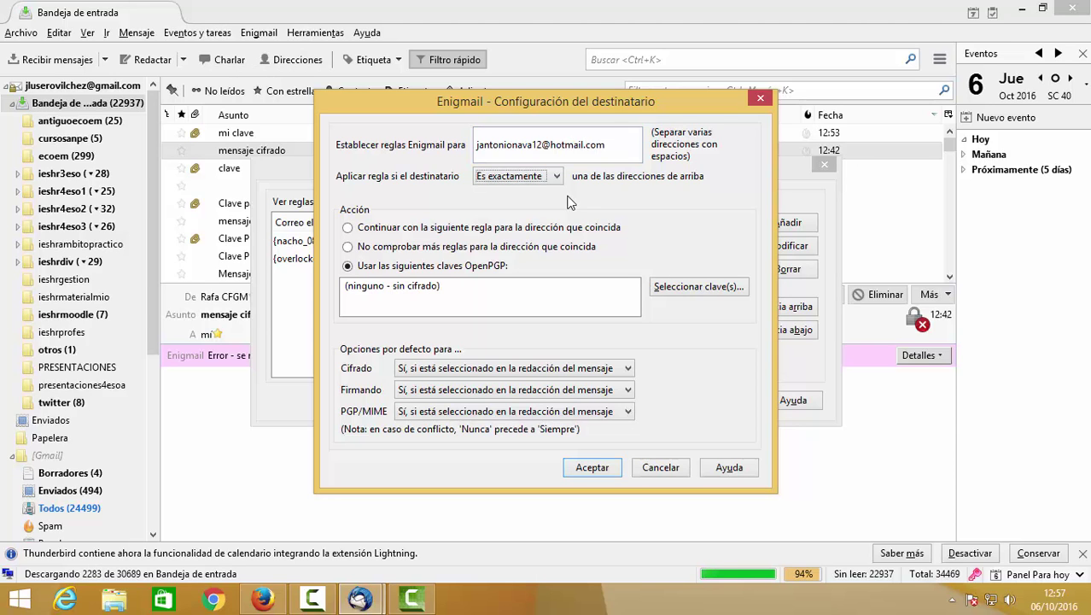
left_click(686, 292)
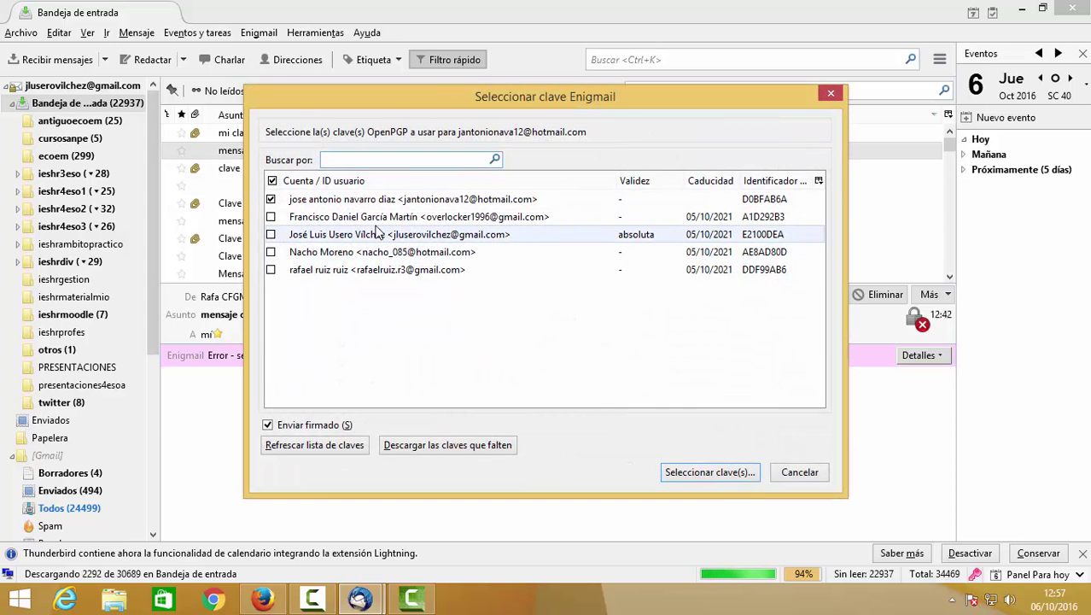
left_click(722, 472)
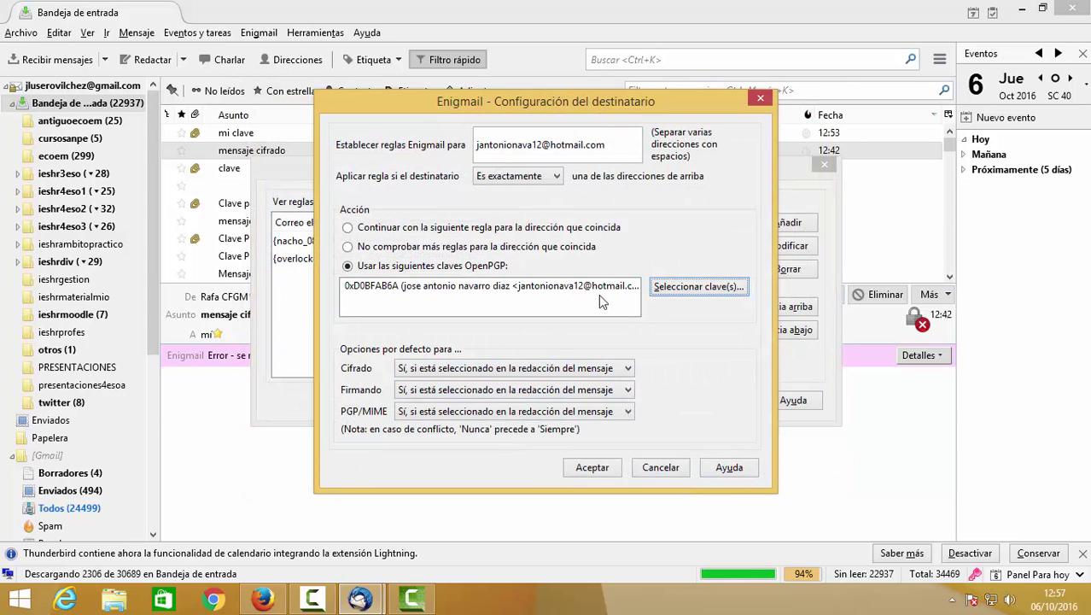
left_click(596, 468)
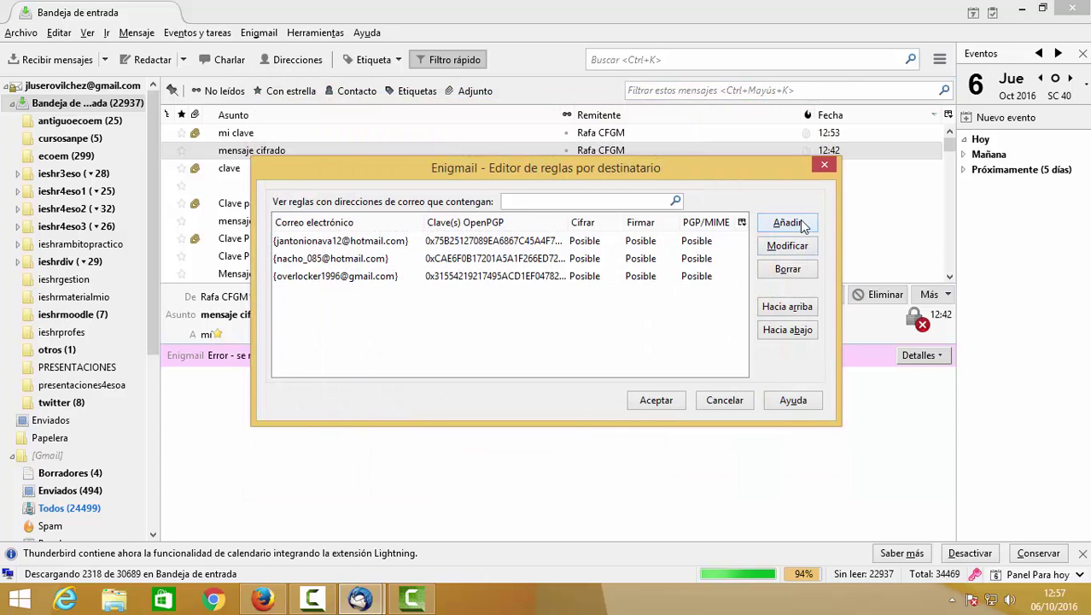
Add a rule linking the gmail contact's address to their own OpenPGP key.
left_click(785, 222)
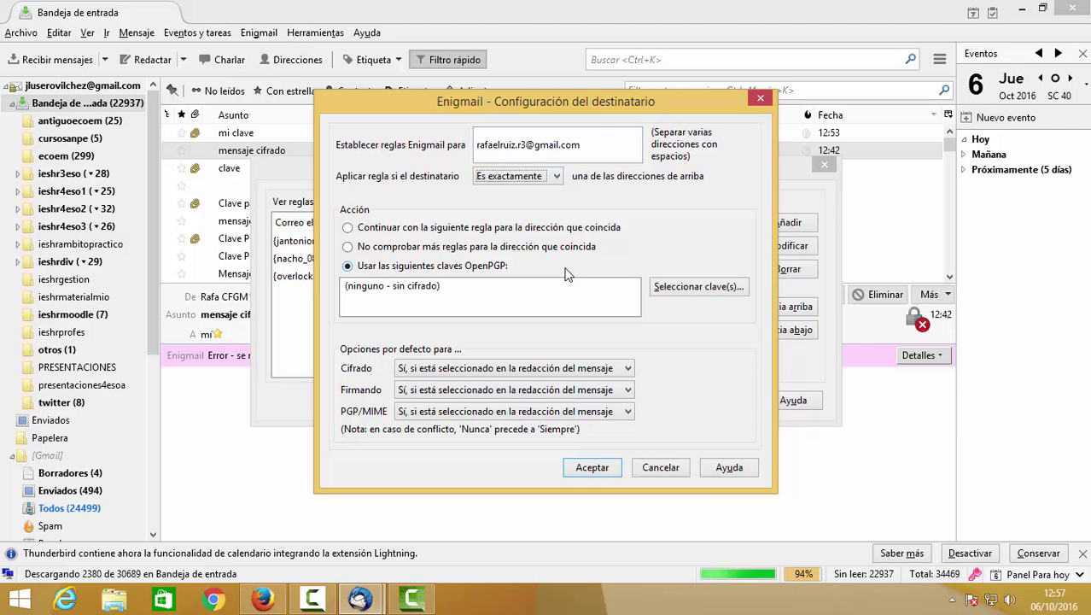
left_click(693, 290)
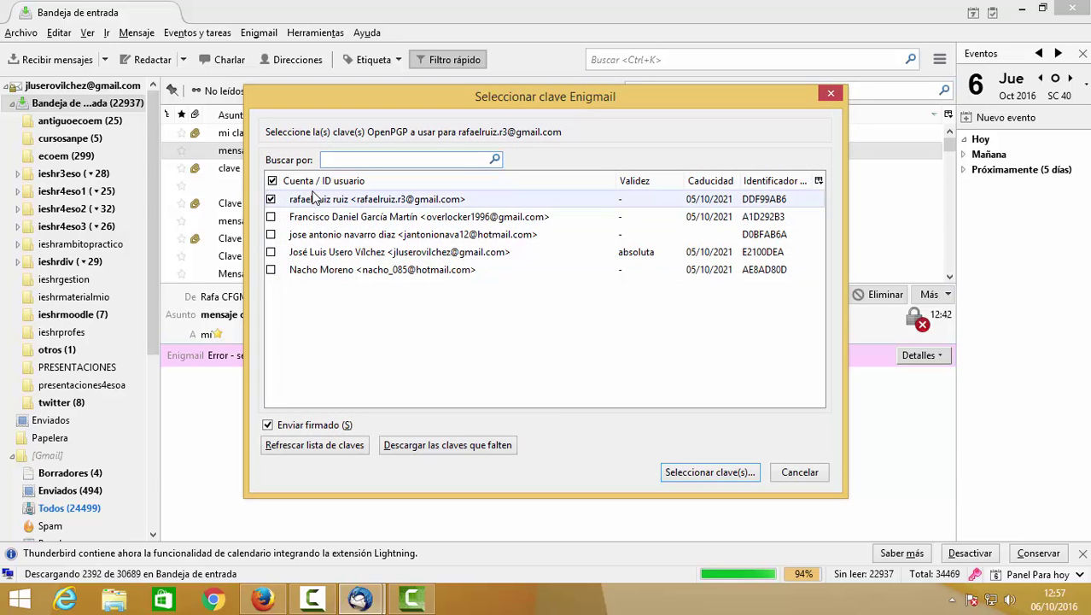
left_click(668, 470)
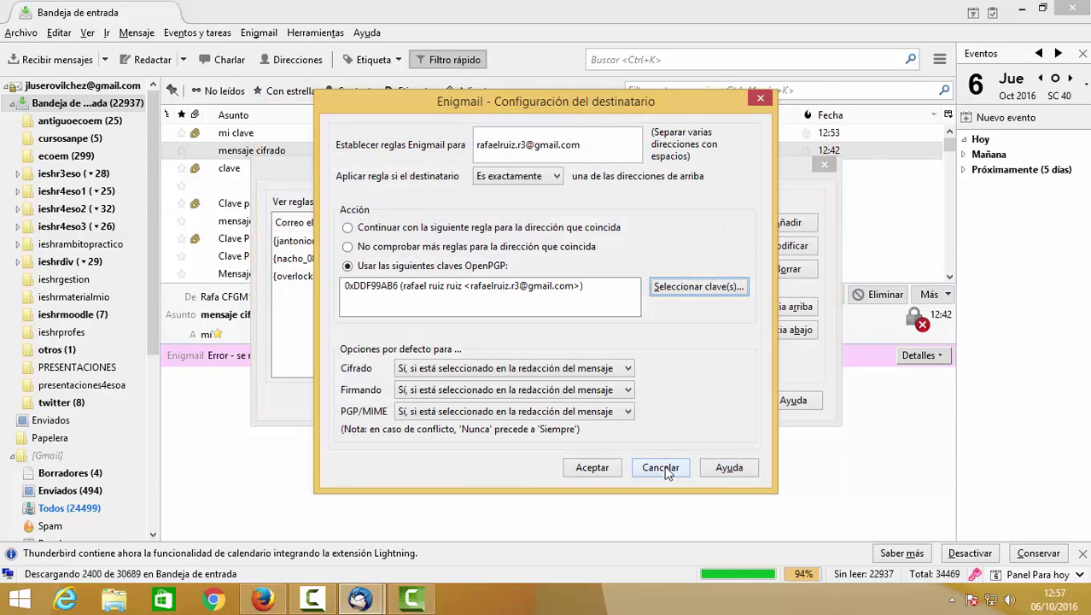
left_click(618, 470)
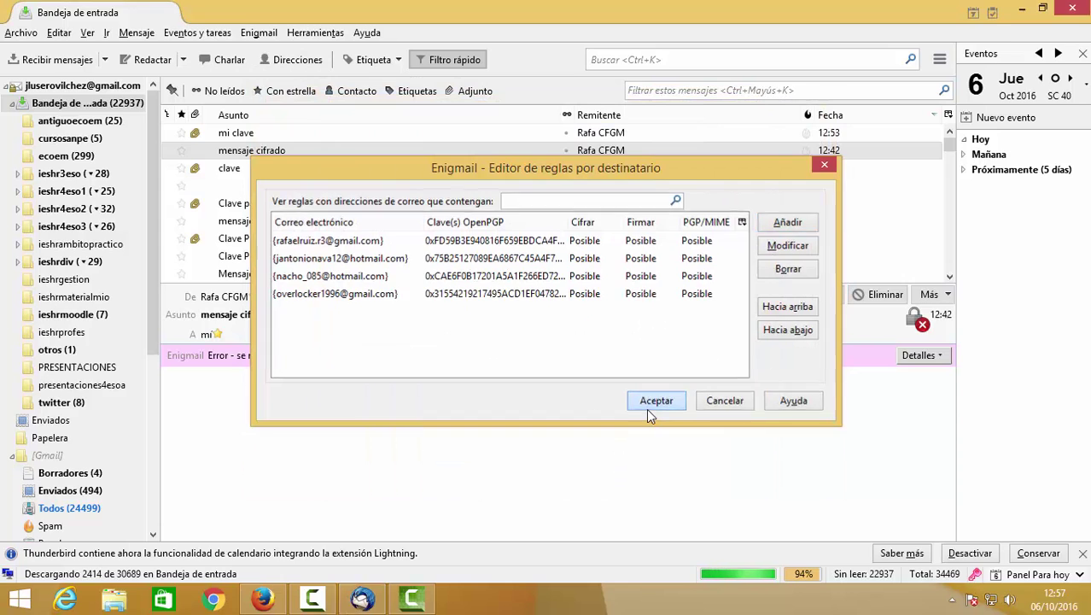